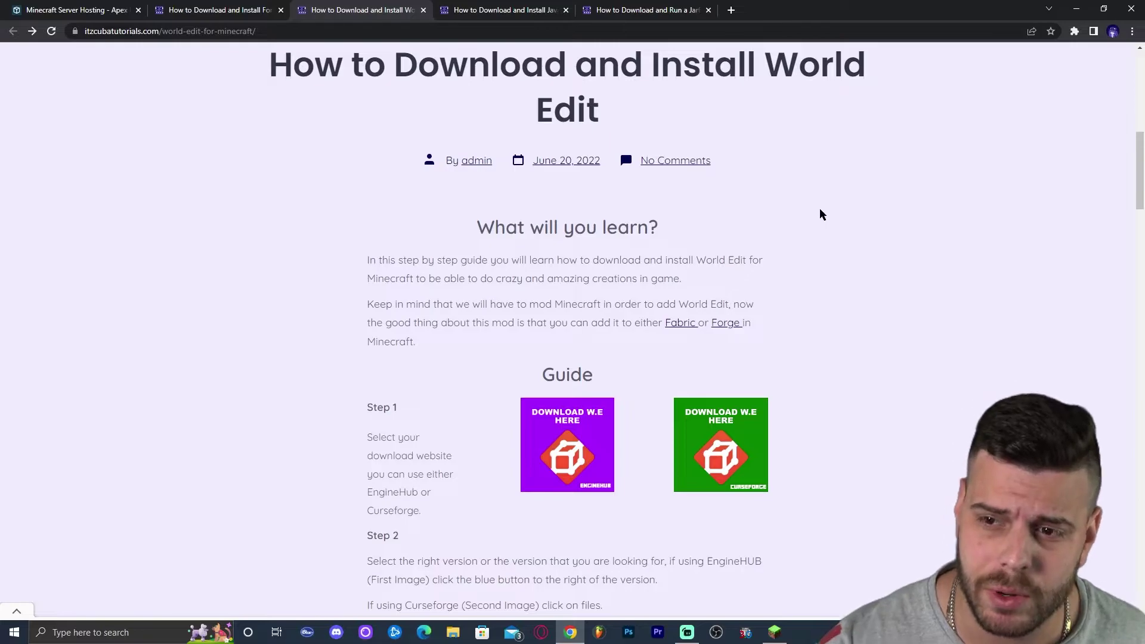
Minimize Chrome so the Minecraft Launcher behind it is showing.
{"action": "left_click", "coordinate": [1076, 8]}
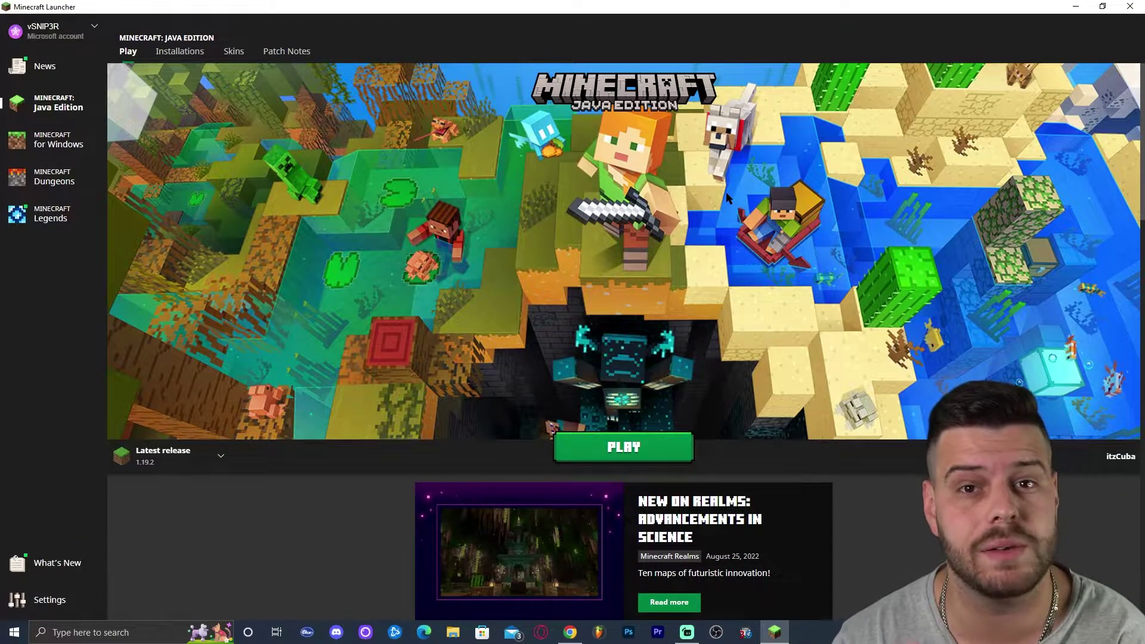
Launch Minecraft Java Edition 1.19.2 to its title screen, then quit the game.
{"action": "left_click", "coordinate": [615, 435]}
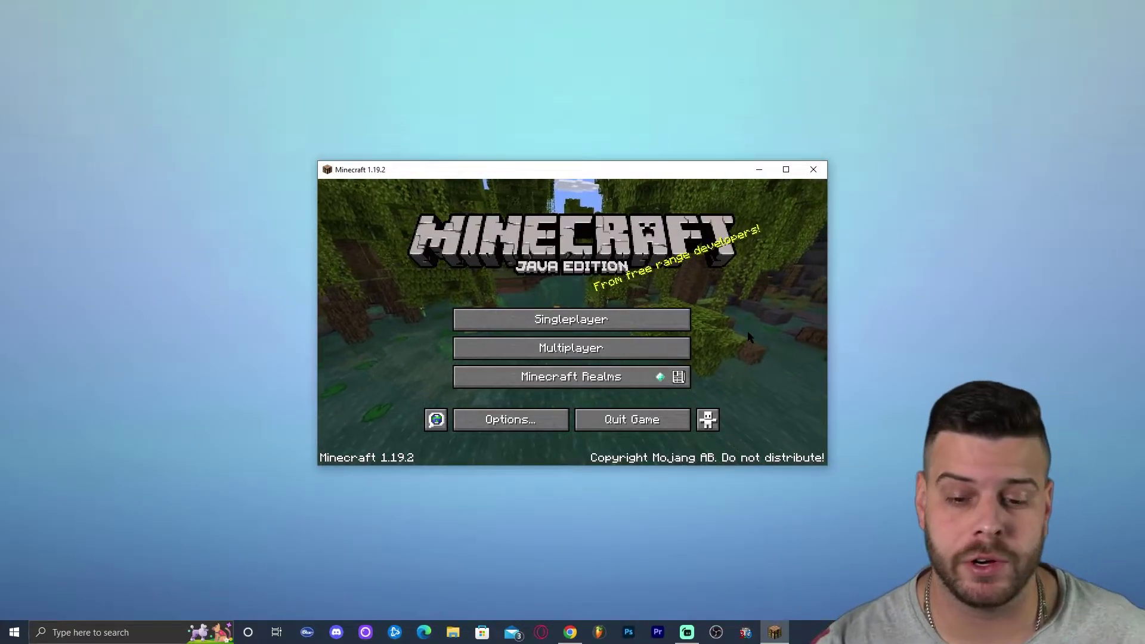
{"action": "left_click", "coordinate": [679, 417]}
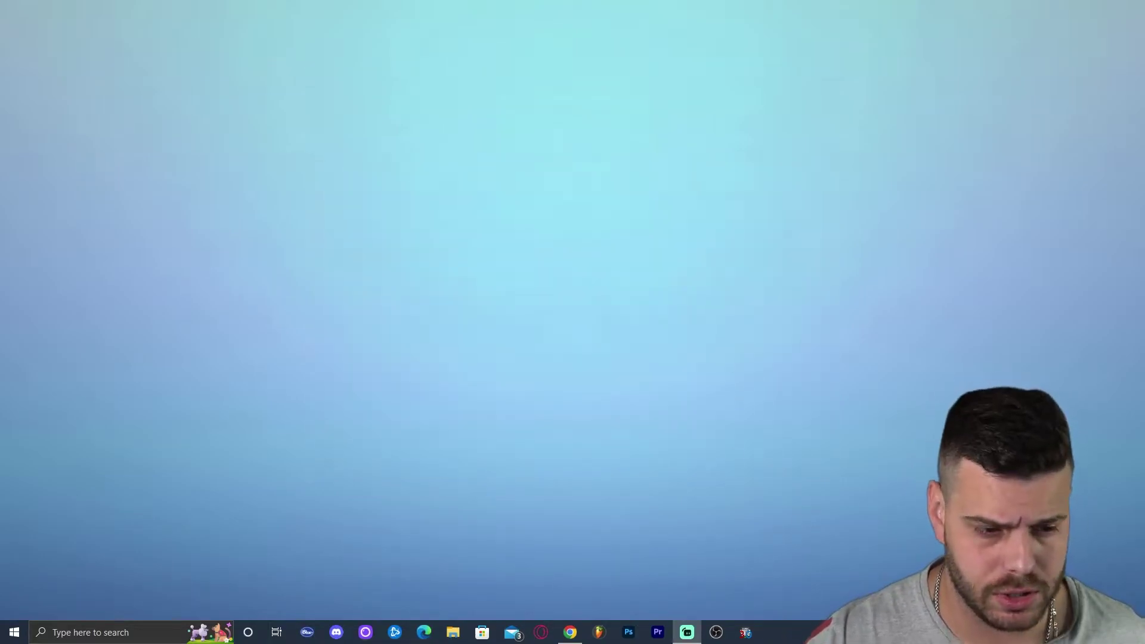
Restore Chrome and read through the itzcubatutorials 'How to Download and Install Forge' guide.
{"action": "left_click", "coordinate": [570, 632]}
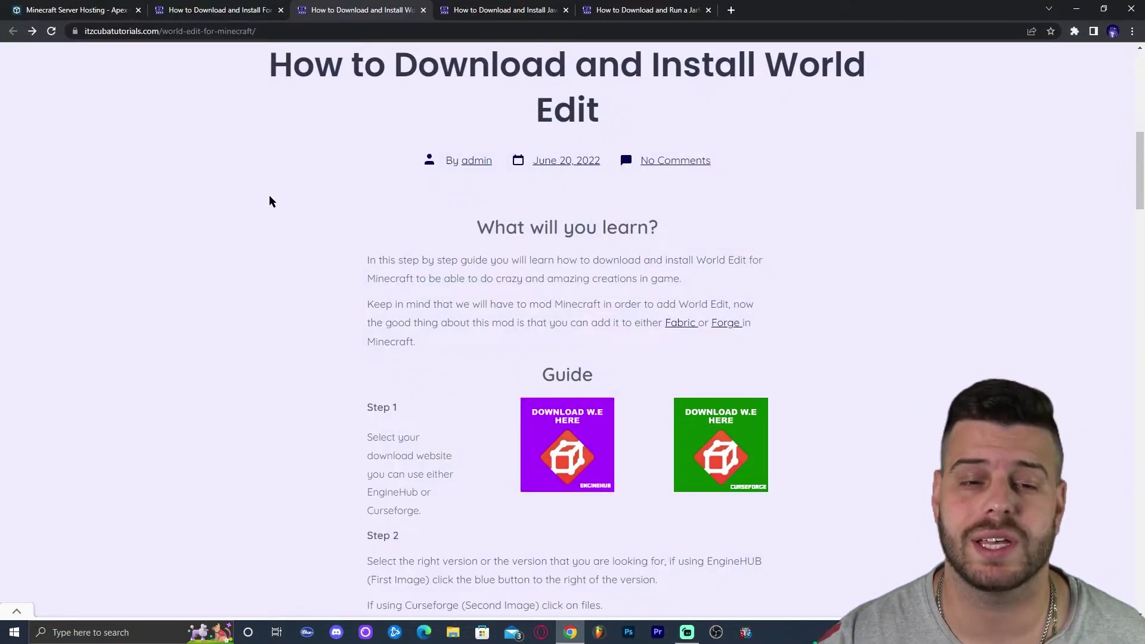
{"action": "left_click", "coordinate": [222, 8]}
{"action": "scroll", "coordinate": [704, 360], "scroll_direction": "down", "scroll_amount": 8}
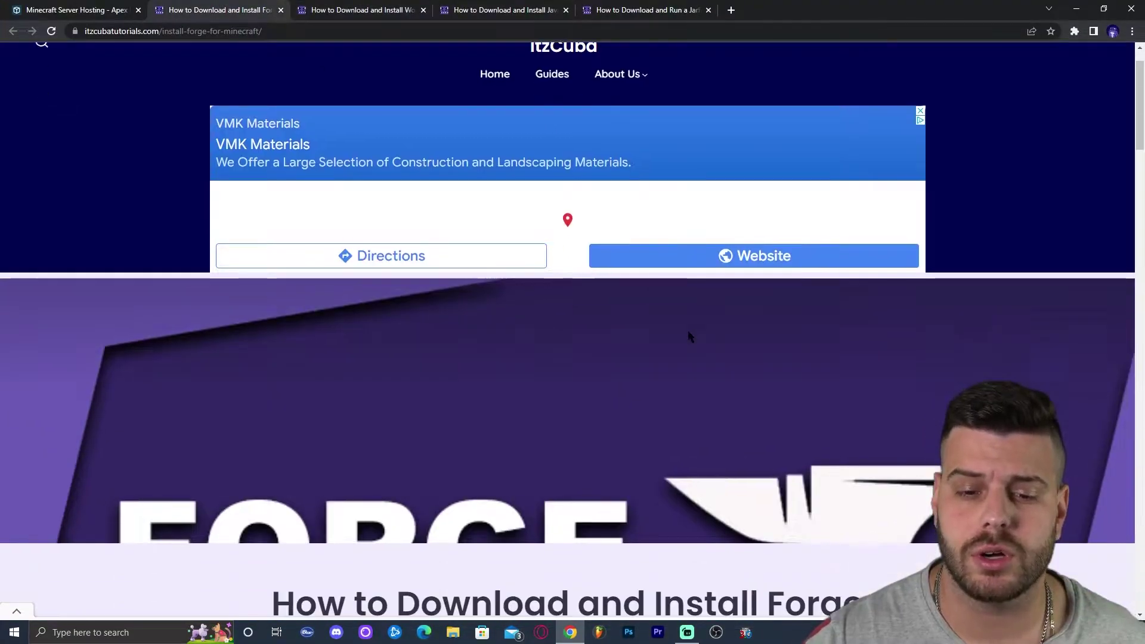
{"action": "scroll", "coordinate": [807, 166], "scroll_direction": "down", "scroll_amount": 2}
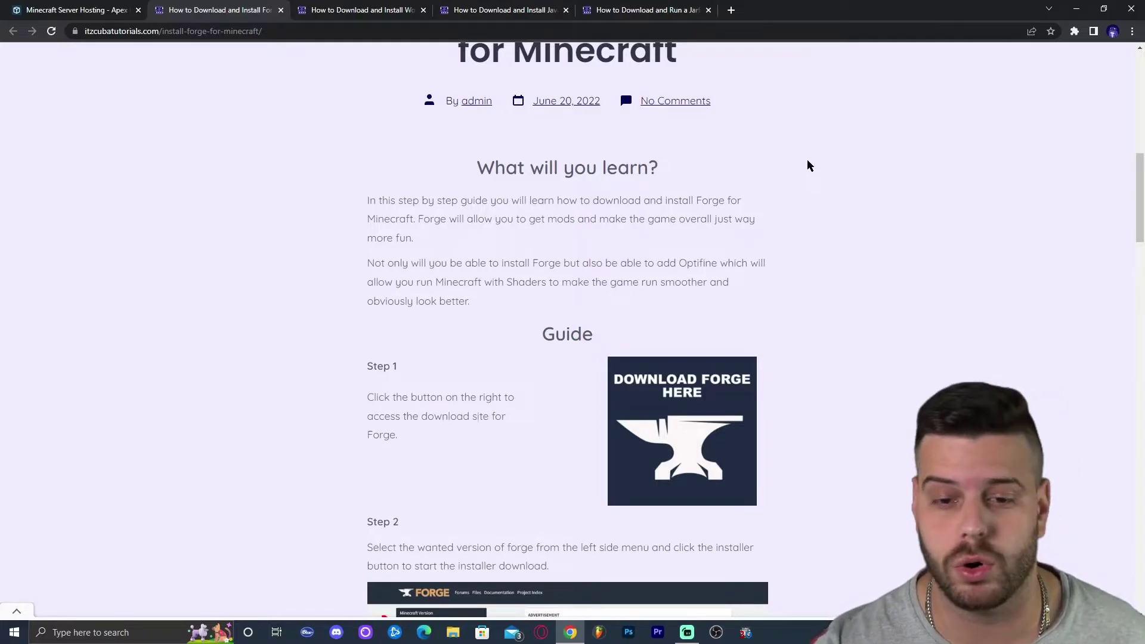
{"action": "scroll", "coordinate": [821, 136], "scroll_direction": "down", "scroll_amount": 15}
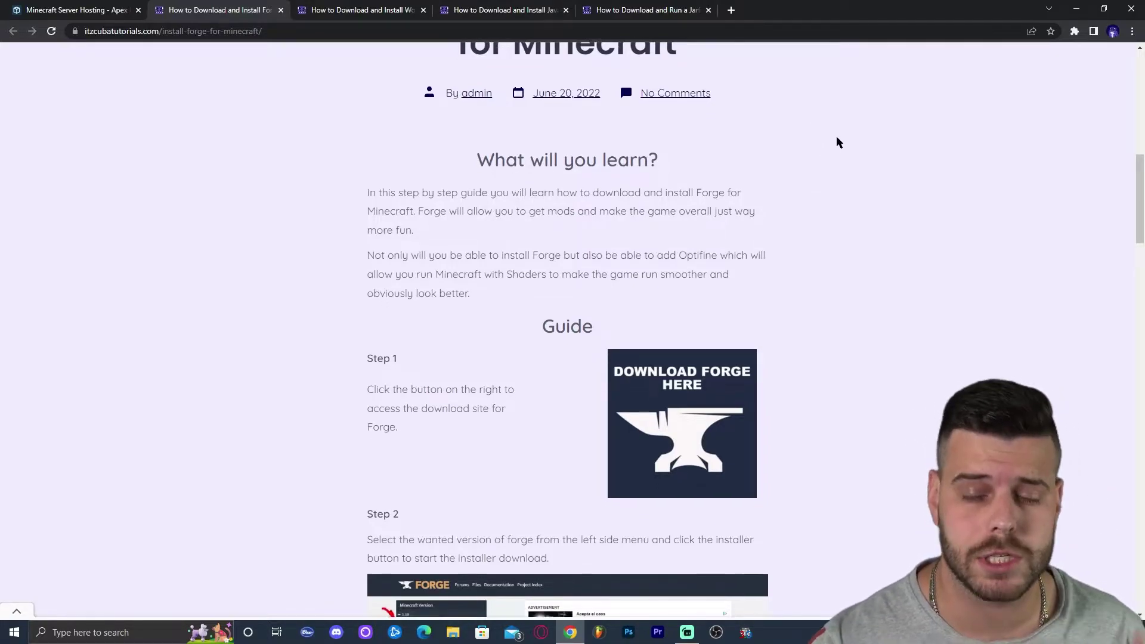
{"action": "scroll", "coordinate": [887, 152], "scroll_direction": "up", "scroll_amount": 20}
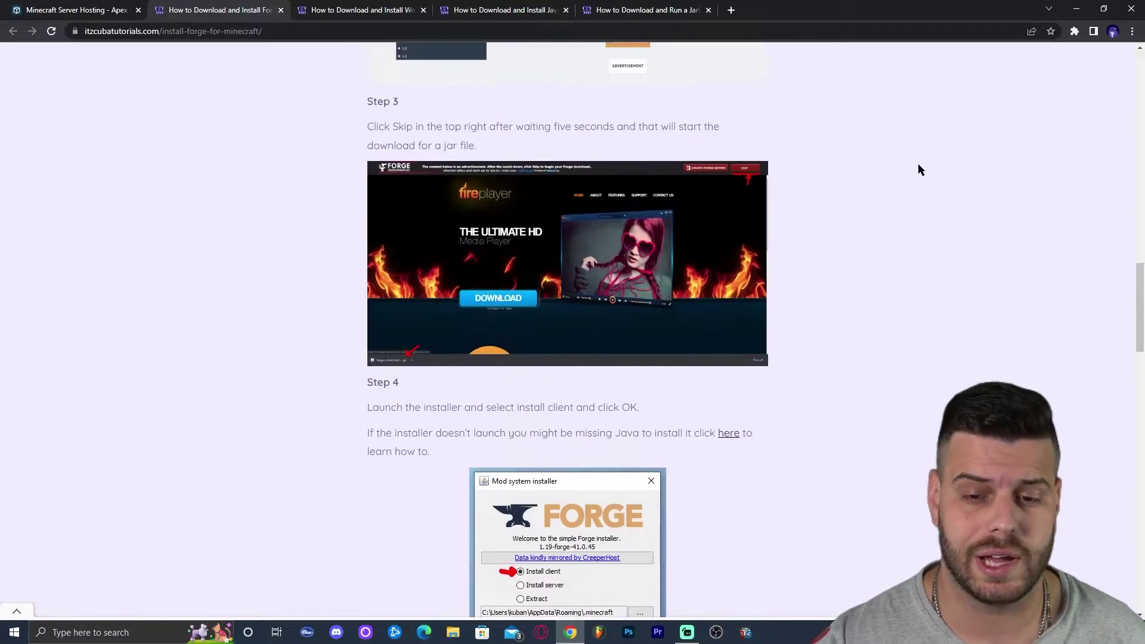
{"action": "scroll", "coordinate": [928, 185], "scroll_direction": "down", "scroll_amount": 9}
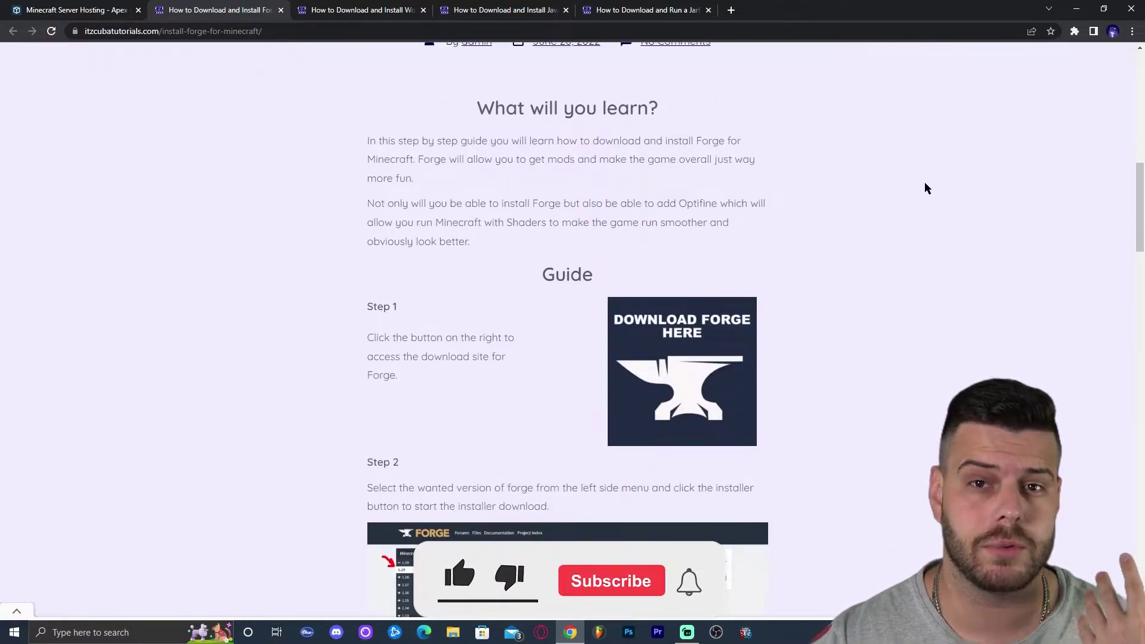
{"action": "scroll", "coordinate": [918, 179], "scroll_direction": "down", "scroll_amount": 5}
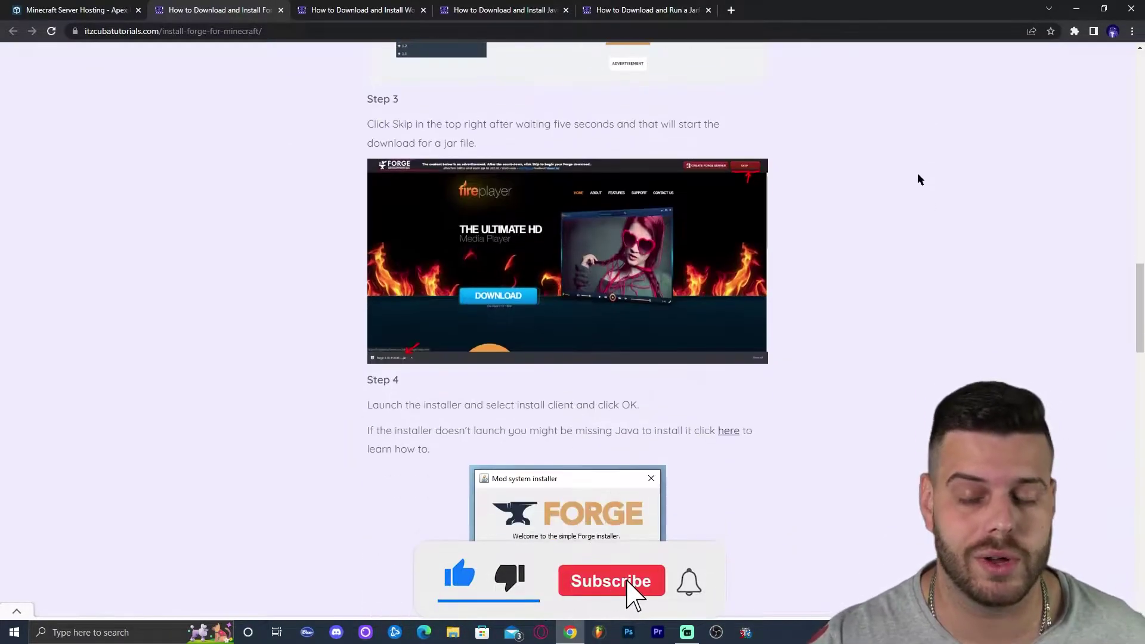
{"action": "scroll", "coordinate": [892, 171], "scroll_direction": "up", "scroll_amount": 15}
{"action": "scroll", "coordinate": [871, 233], "scroll_direction": "up", "scroll_amount": 7}
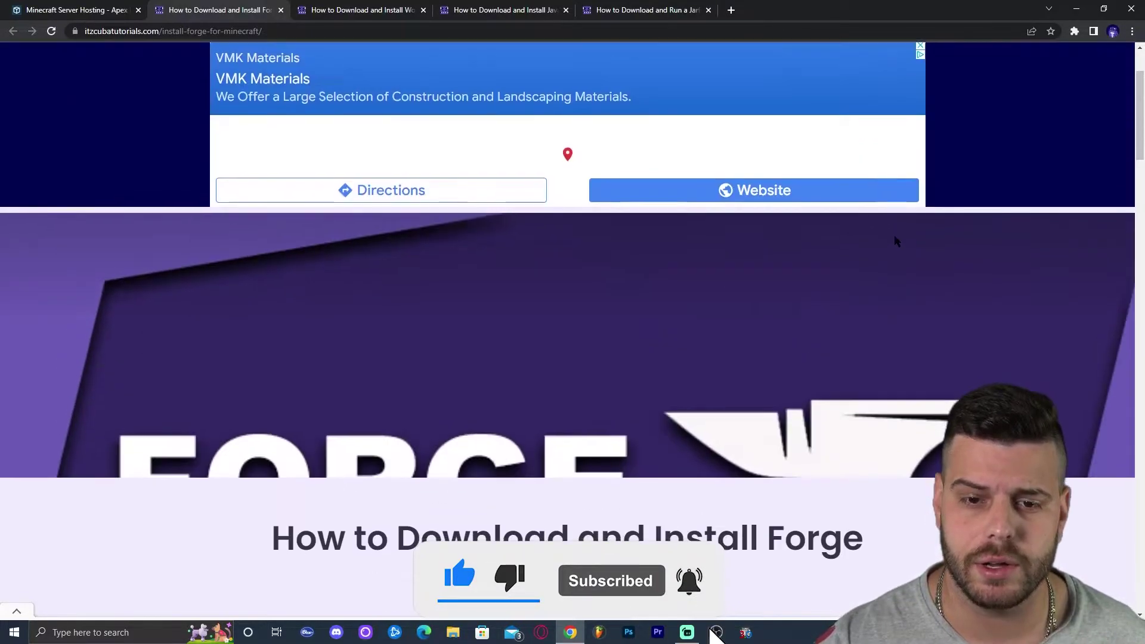
{"action": "scroll", "coordinate": [830, 222], "scroll_direction": "down", "scroll_amount": 11}
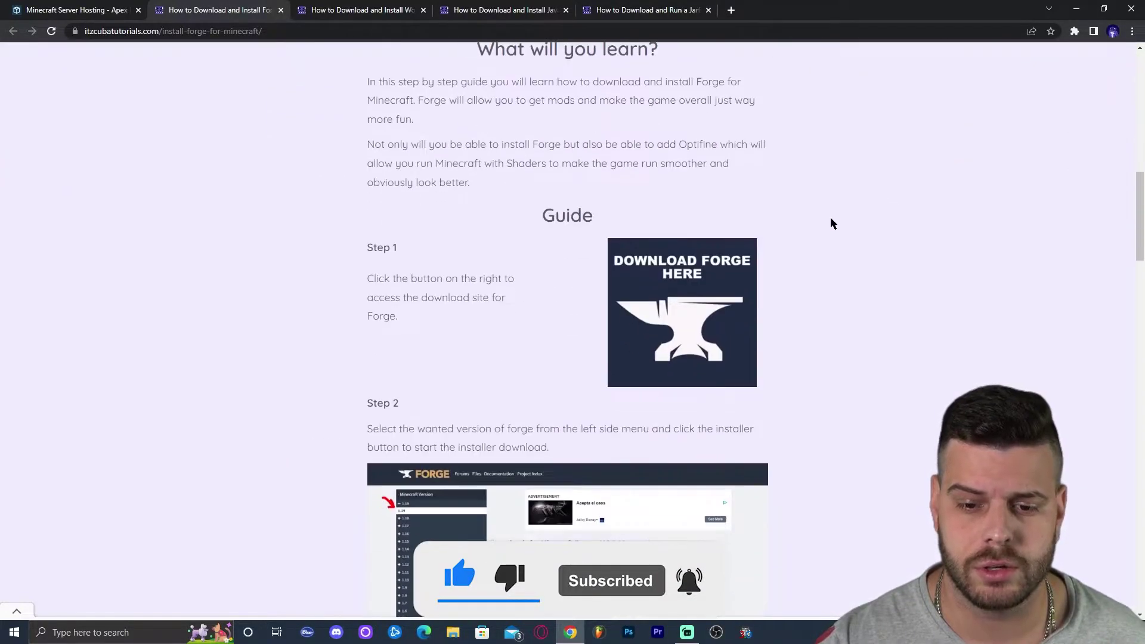
Open the Forge download site, choose Minecraft 1.19.2, and request the latest installer (43.1.3).
{"action": "left_click", "coordinate": [721, 275]}
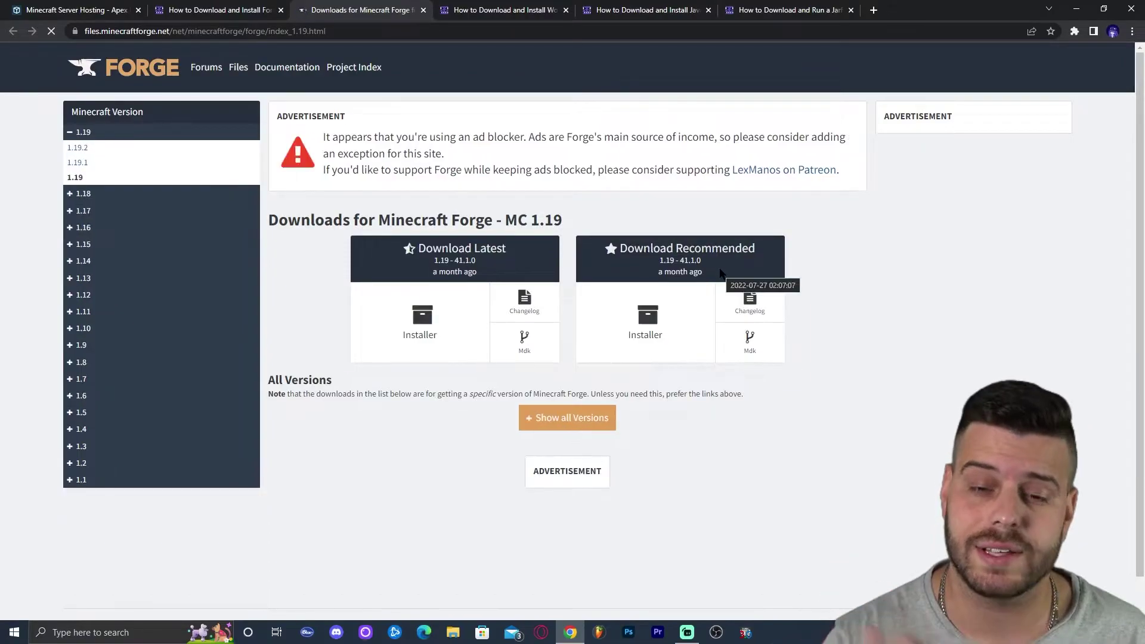
{"action": "right_click", "coordinate": [586, 225]}
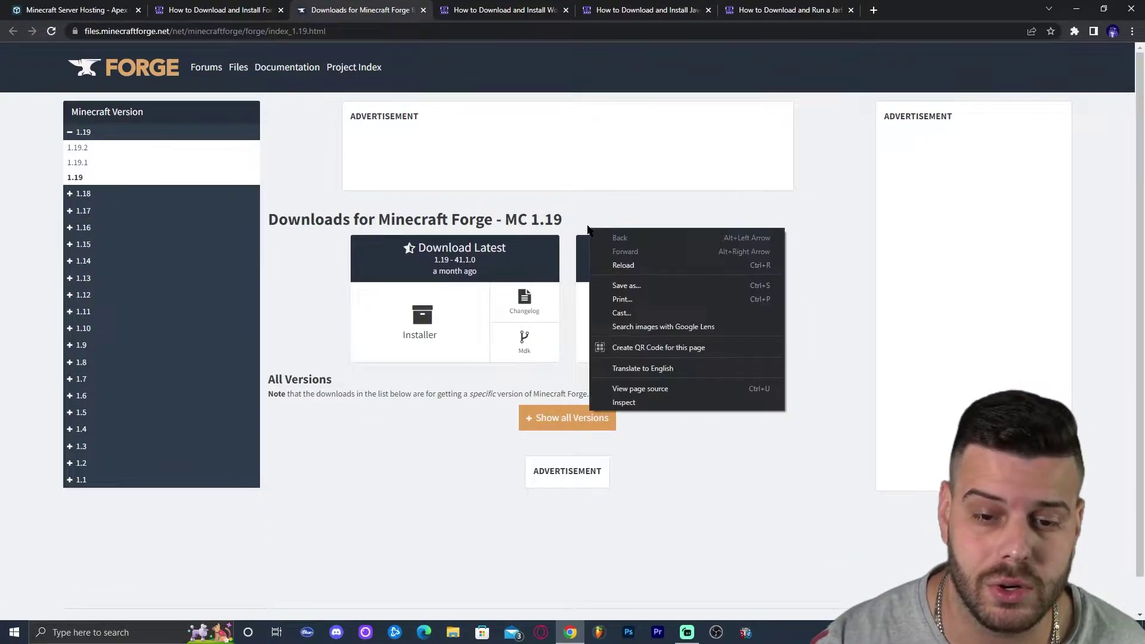
{"action": "left_click", "coordinate": [574, 221]}
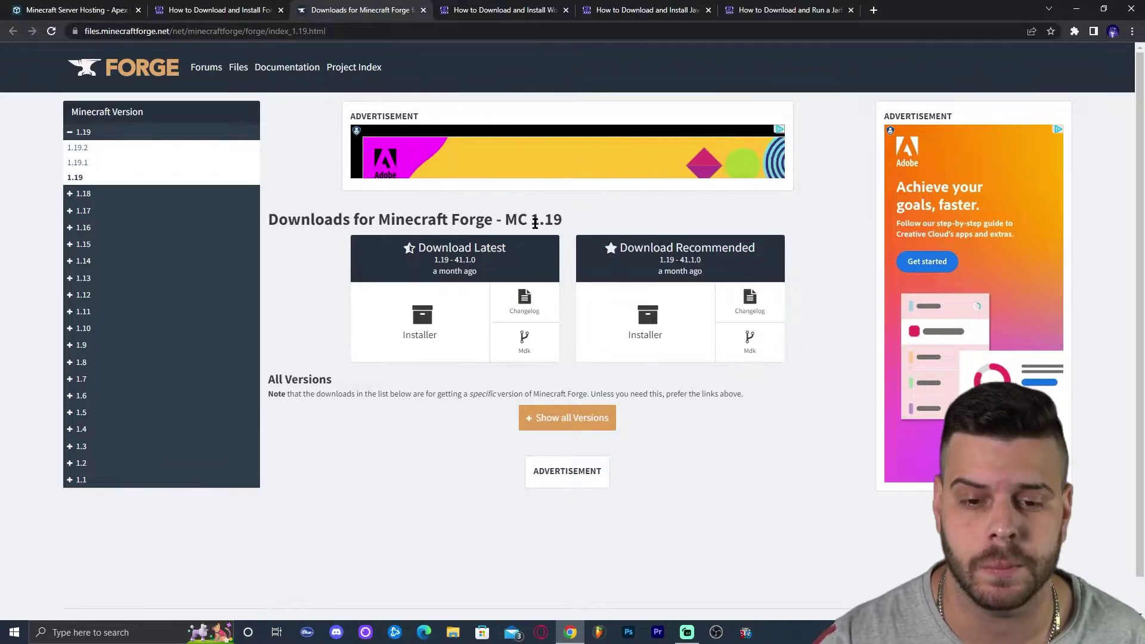
{"action": "left_click", "coordinate": [84, 150]}
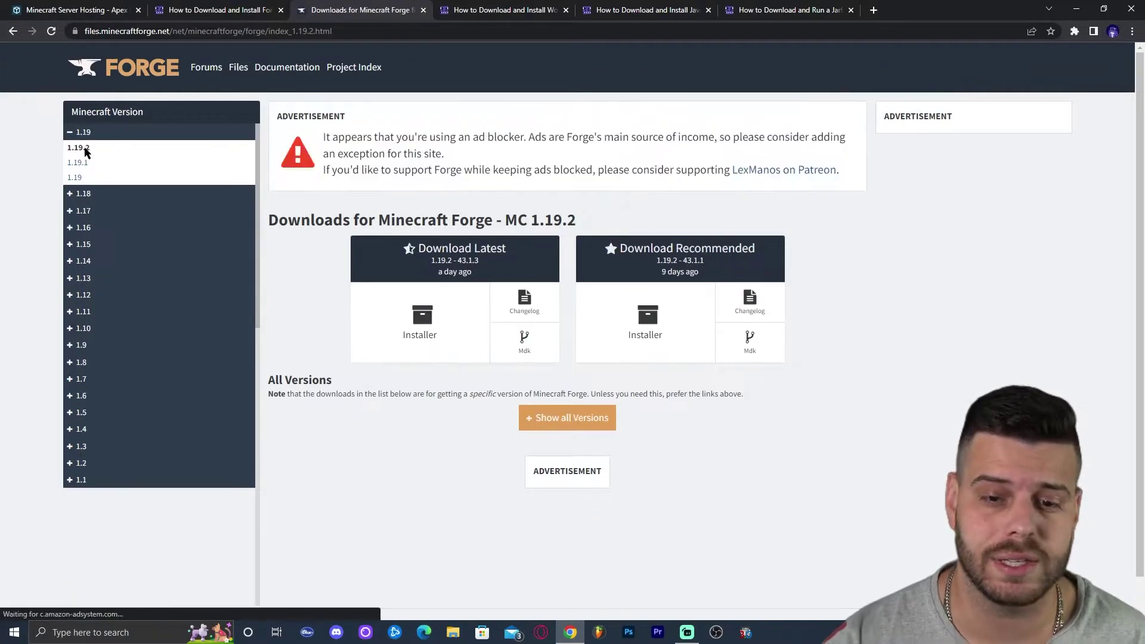
{"action": "left_click_drag", "start_coordinate": [504, 222], "coordinate": [557, 222]}
{"action": "left_click", "coordinate": [567, 221]}
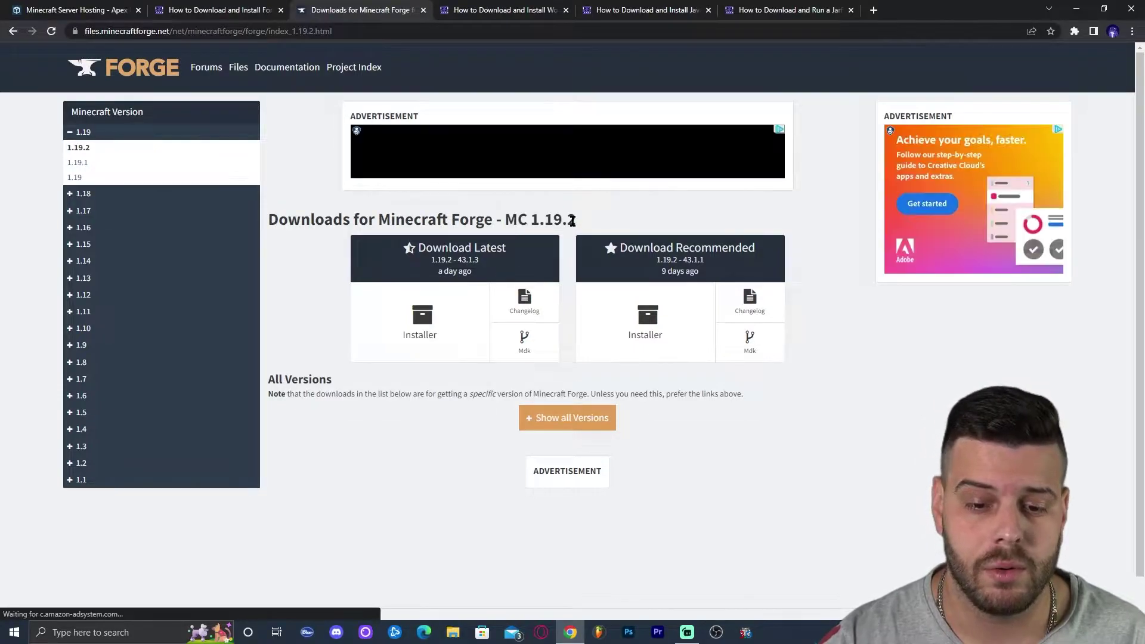
{"action": "left_click", "coordinate": [442, 325]}
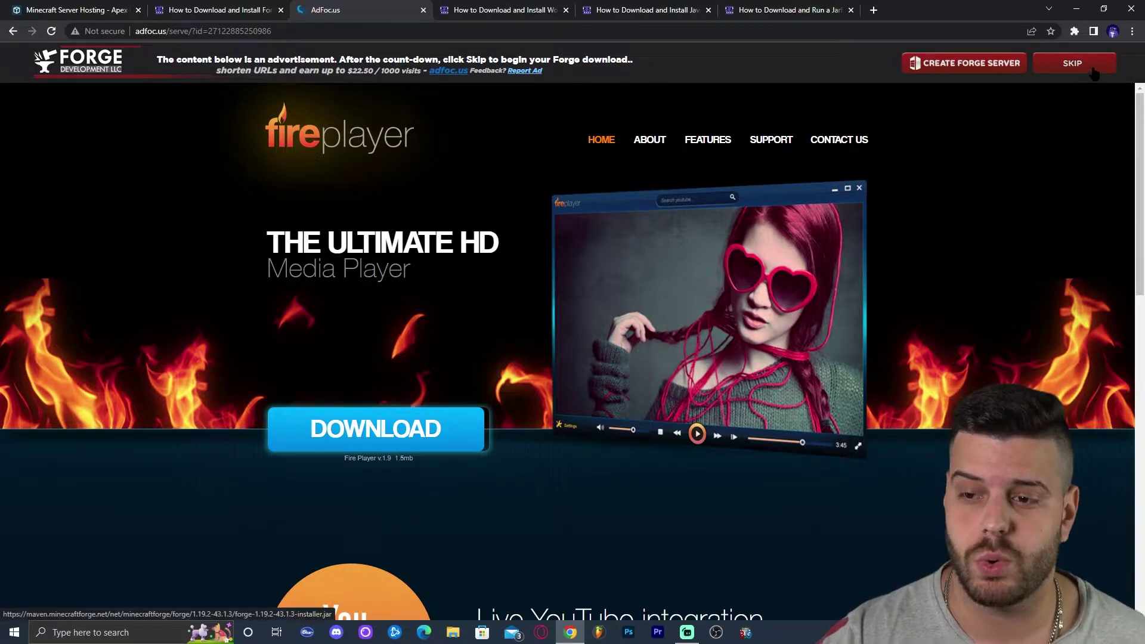
Skip the ad, save the Forge 1.19.2-43.1.3 installer jar, and shrink the browser window.
{"action": "left_click", "coordinate": [1086, 66]}
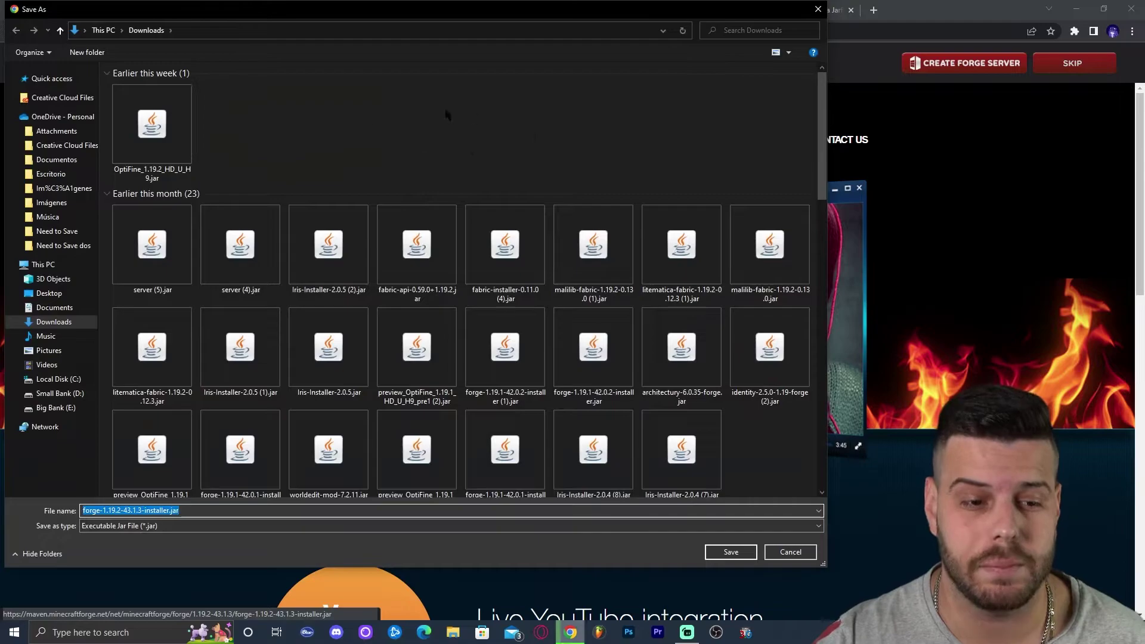
{"action": "left_click", "coordinate": [731, 552]}
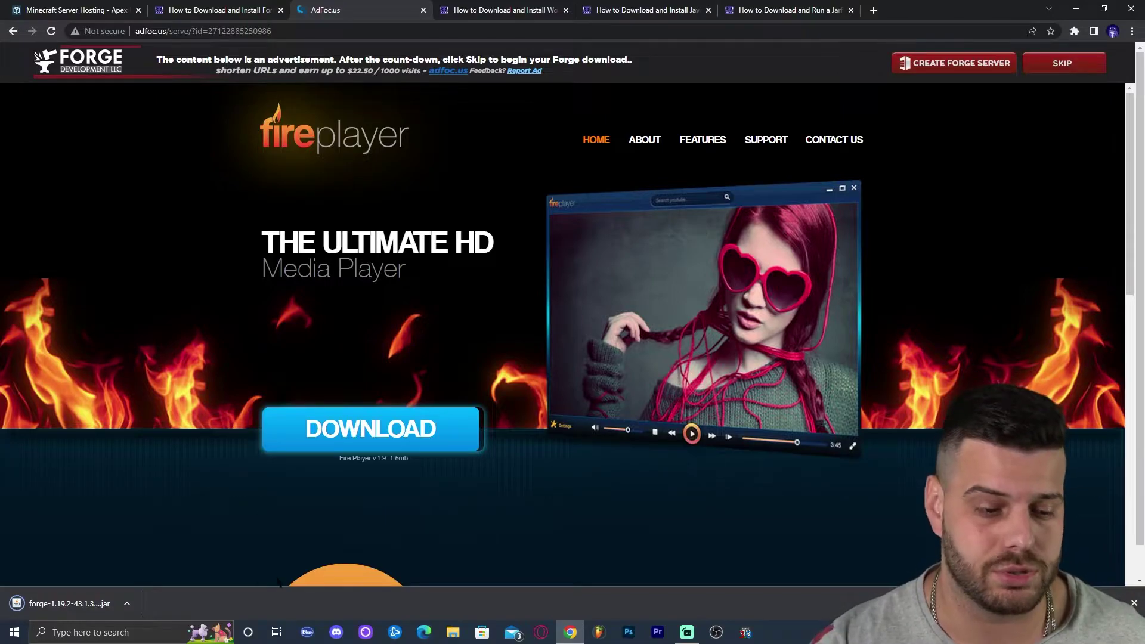
{"action": "left_click", "coordinate": [1104, 9]}
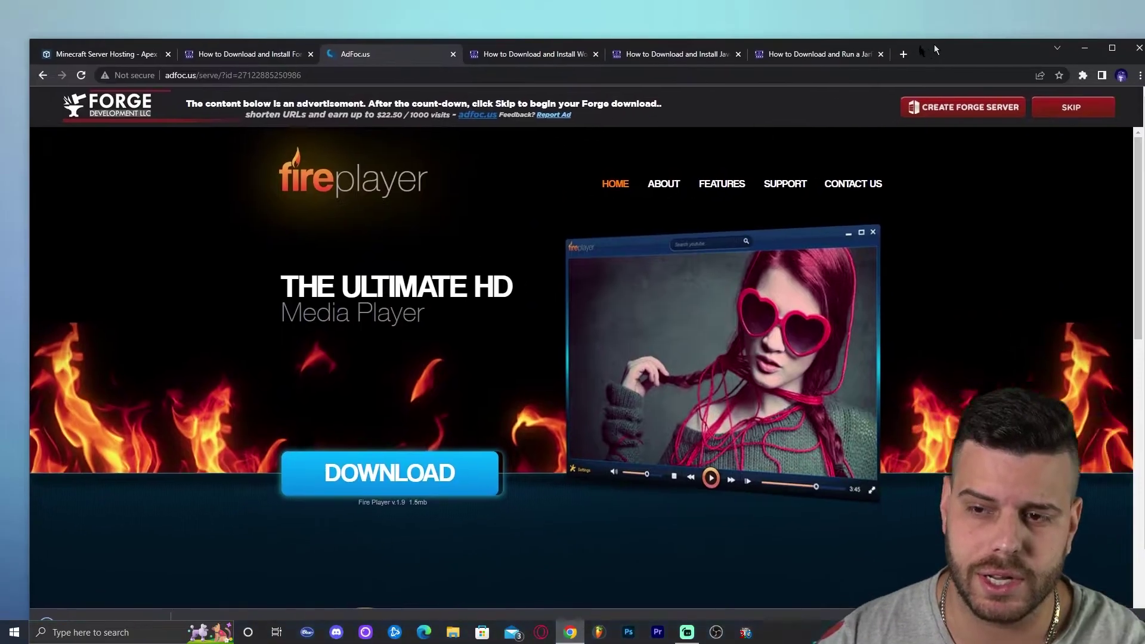
{"action": "left_click_drag", "start_coordinate": [1119, 48], "coordinate": [928, 95]}
Drag the Forge installer jar onto the desktop, refresh the icons, and maximize Chrome.
{"action": "left_click_drag", "start_coordinate": [358, 363], "coordinate": [158, 144]}
{"action": "right_click", "coordinate": [186, 251]}
{"action": "left_click", "coordinate": [200, 287]}
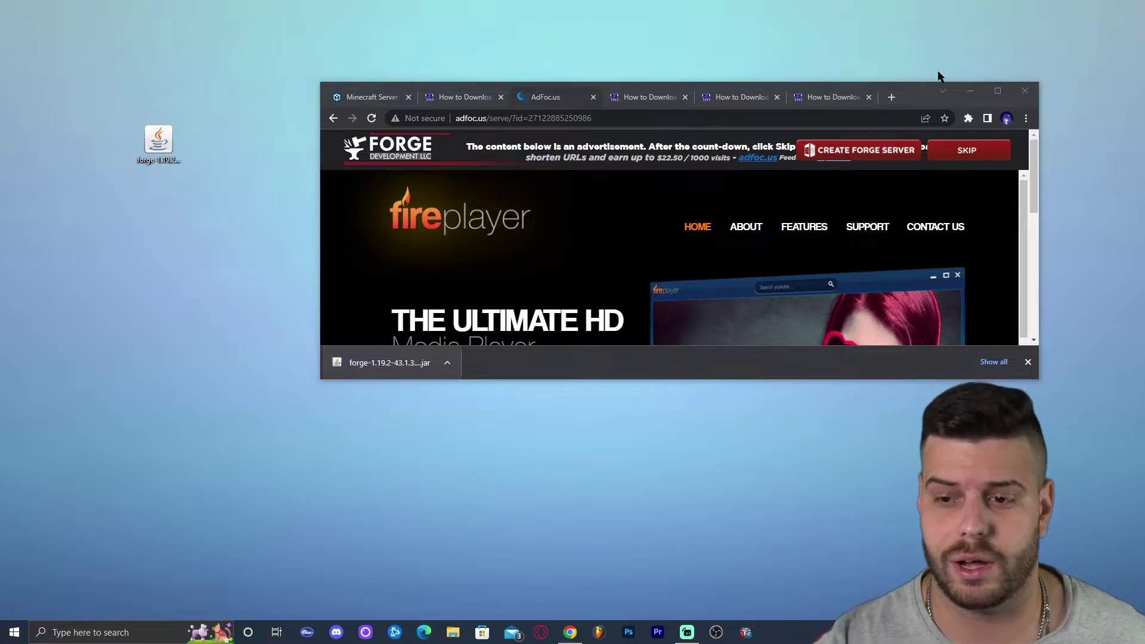
{"action": "left_click", "coordinate": [998, 91]}
Switch to the WorldEdit guide and close the Forge guide and AdFoc.us tabs.
{"action": "left_click", "coordinate": [516, 5]}
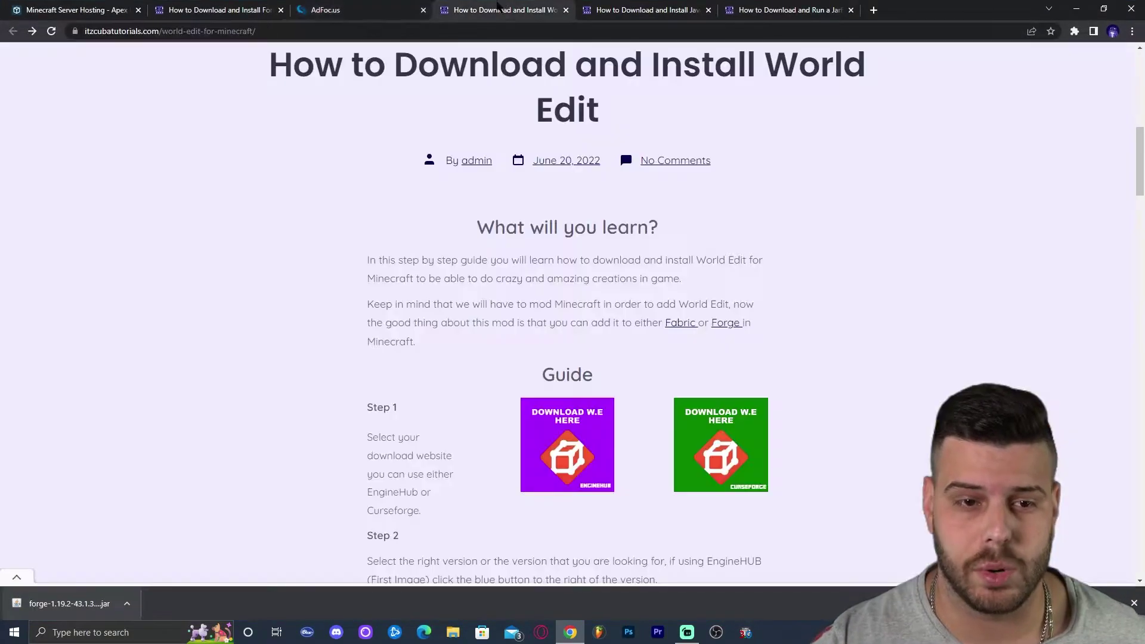
{"action": "left_click", "coordinate": [281, 10]}
{"action": "left_click", "coordinate": [281, 9]}
Open the WorldEdit project page on CurseForge from the guide's 'Download W.E Here' image.
{"action": "scroll", "coordinate": [860, 228], "scroll_direction": "up", "scroll_amount": 1}
{"action": "scroll", "coordinate": [863, 228], "scroll_direction": "up", "scroll_amount": 5}
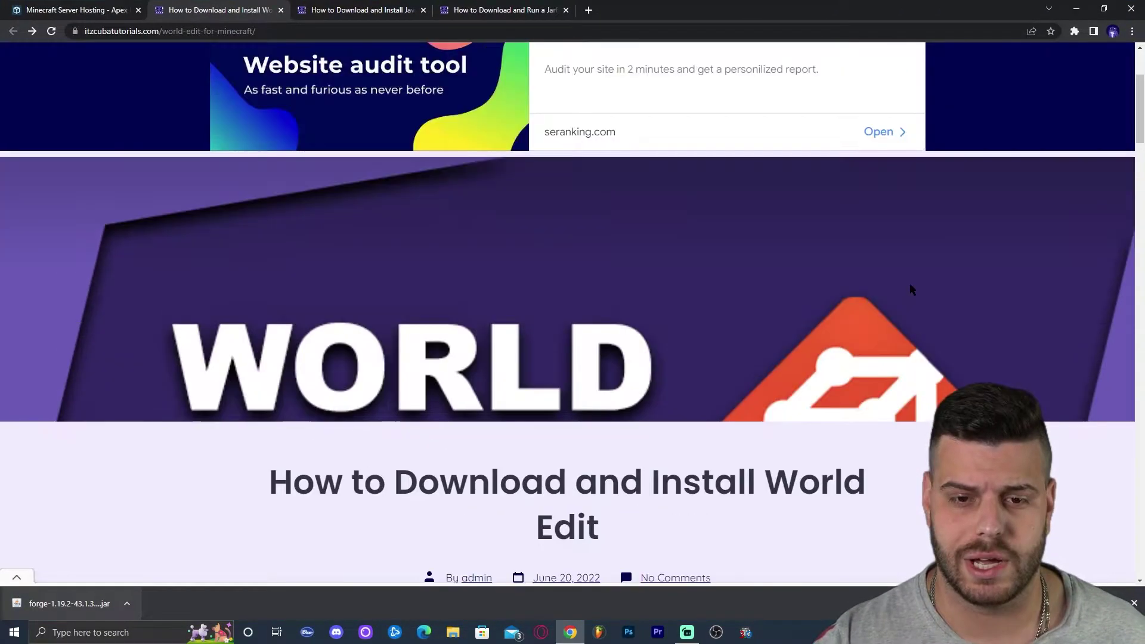
{"action": "scroll", "coordinate": [917, 277], "scroll_direction": "down", "scroll_amount": 10}
{"action": "scroll", "coordinate": [883, 227], "scroll_direction": "up", "scroll_amount": 5}
{"action": "scroll", "coordinate": [871, 223], "scroll_direction": "down", "scroll_amount": 13}
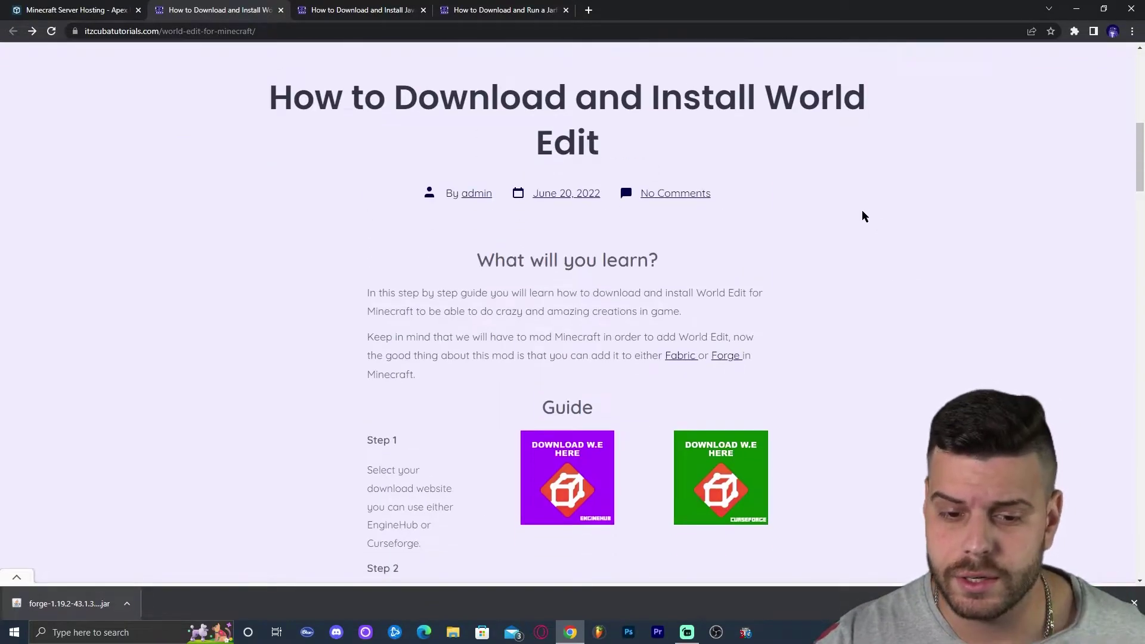
{"action": "scroll", "coordinate": [821, 179], "scroll_direction": "up", "scroll_amount": 10}
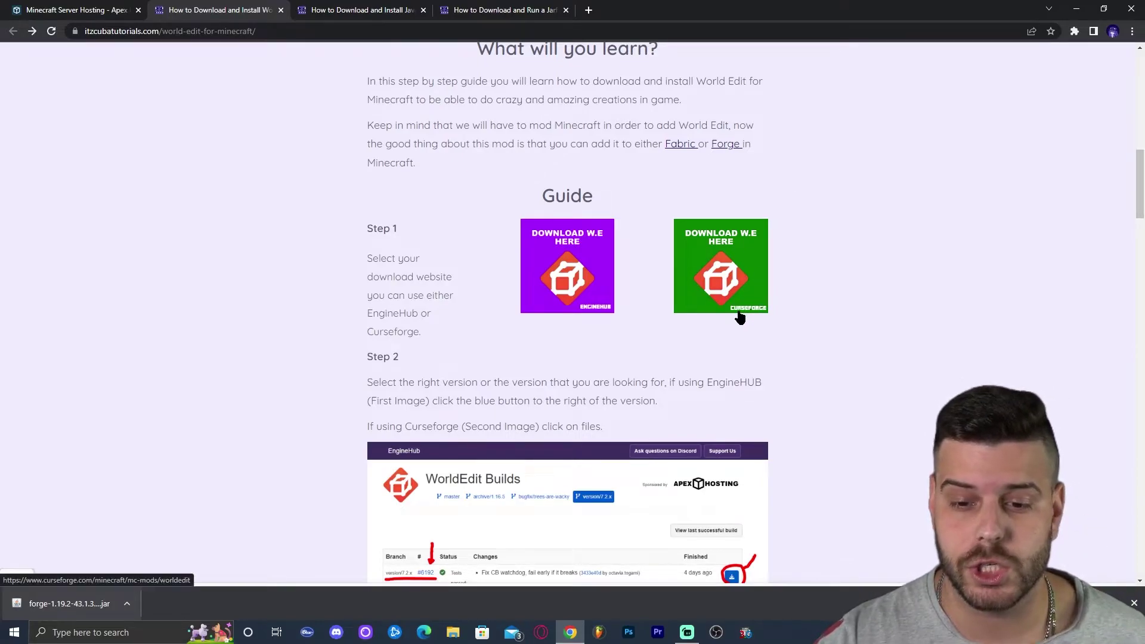
{"action": "left_click", "coordinate": [729, 250]}
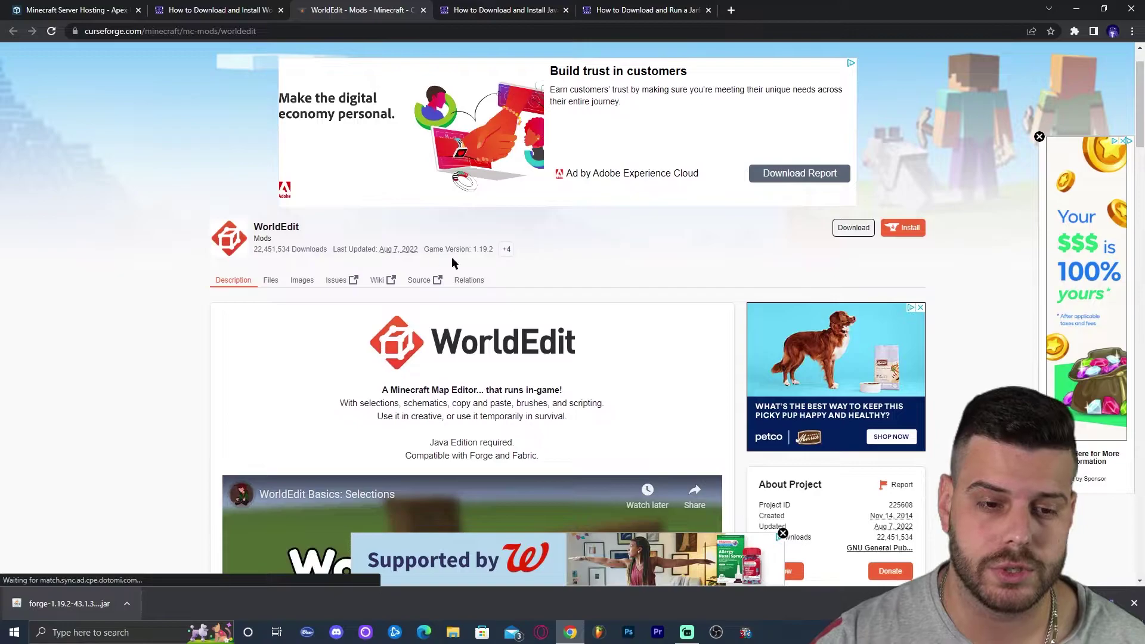
Save the WorldEdit 7.2.12 jar for Minecraft 1.19.2 from CurseForge's Files list, then go to the Apex Hosting tab.
{"action": "left_click", "coordinate": [271, 283]}
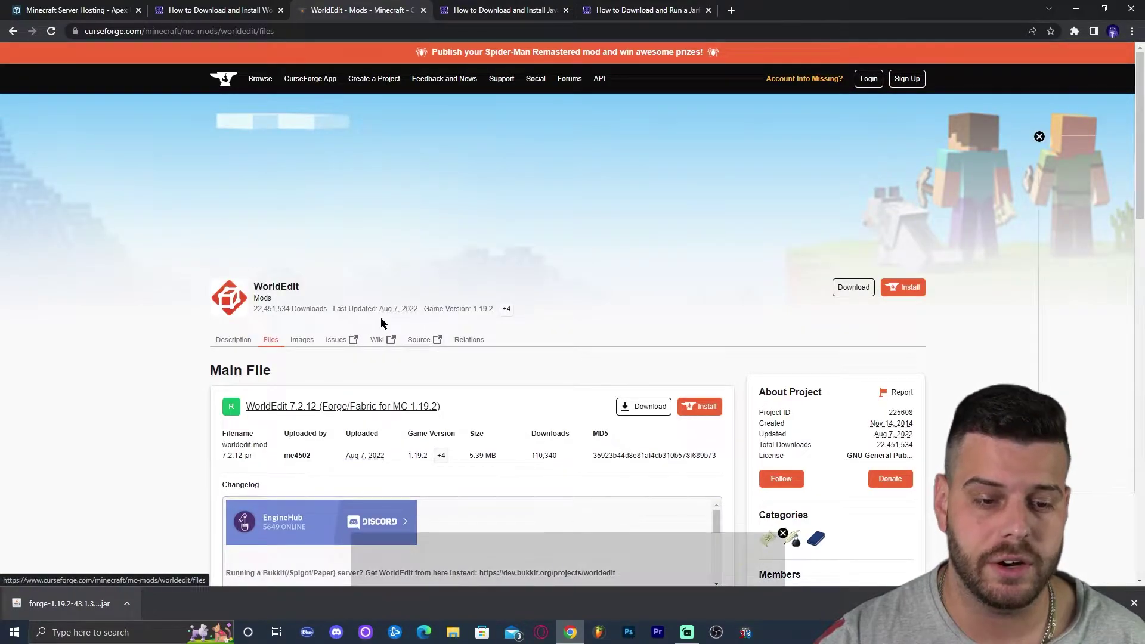
{"action": "scroll", "coordinate": [543, 239], "scroll_direction": "down", "scroll_amount": 7}
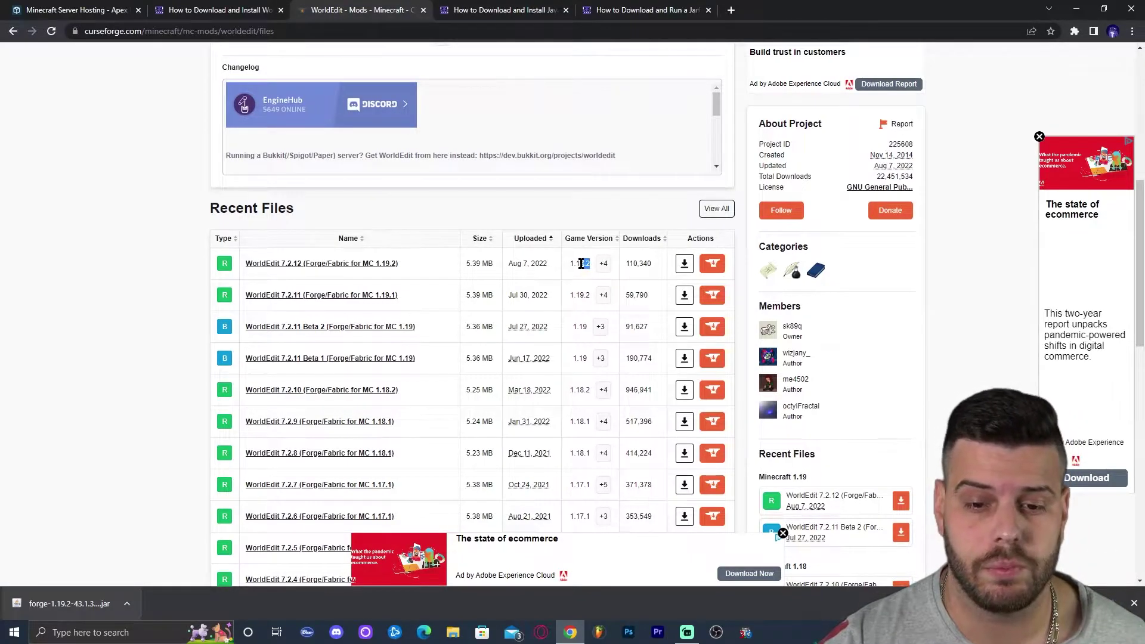
{"action": "left_click", "coordinate": [683, 266]}
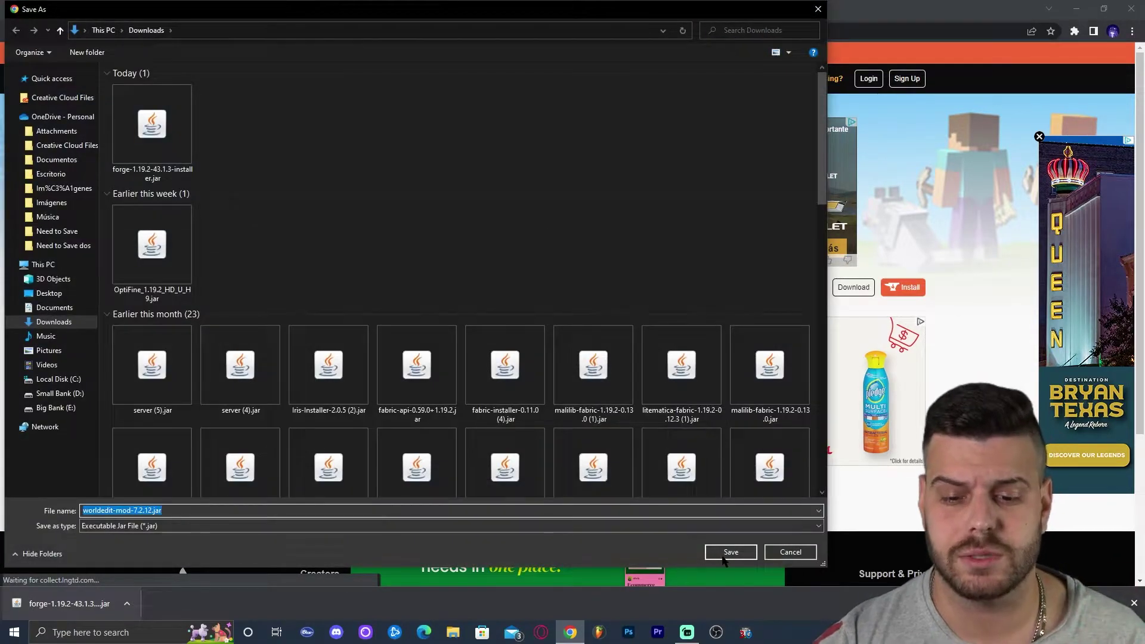
{"action": "left_click", "coordinate": [722, 557]}
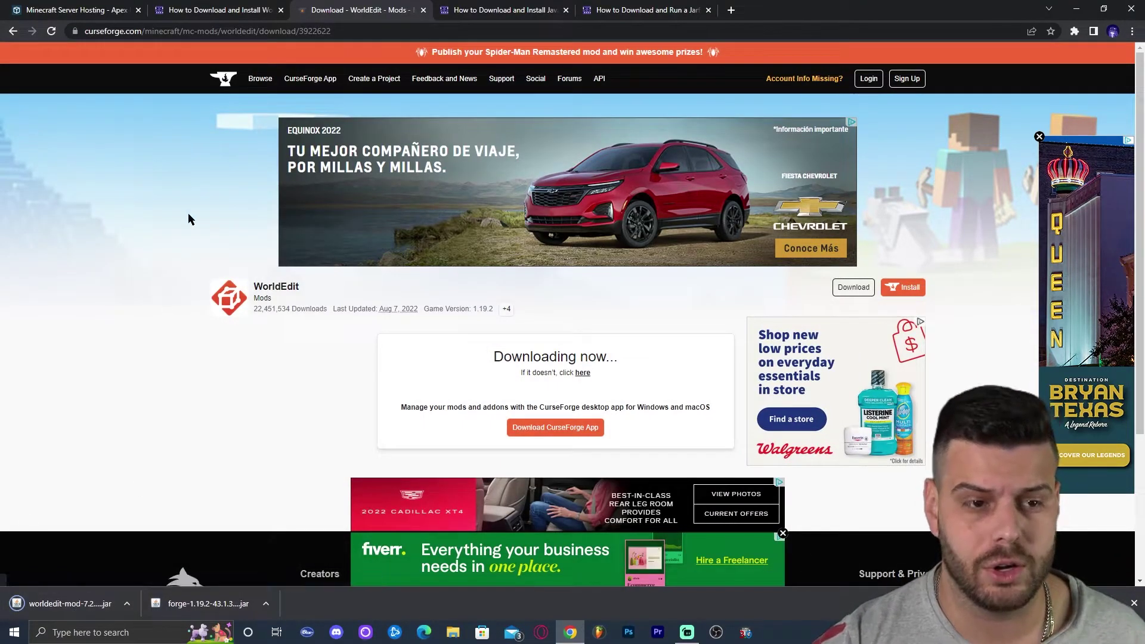
{"action": "key", "text": "ctrl+1"}
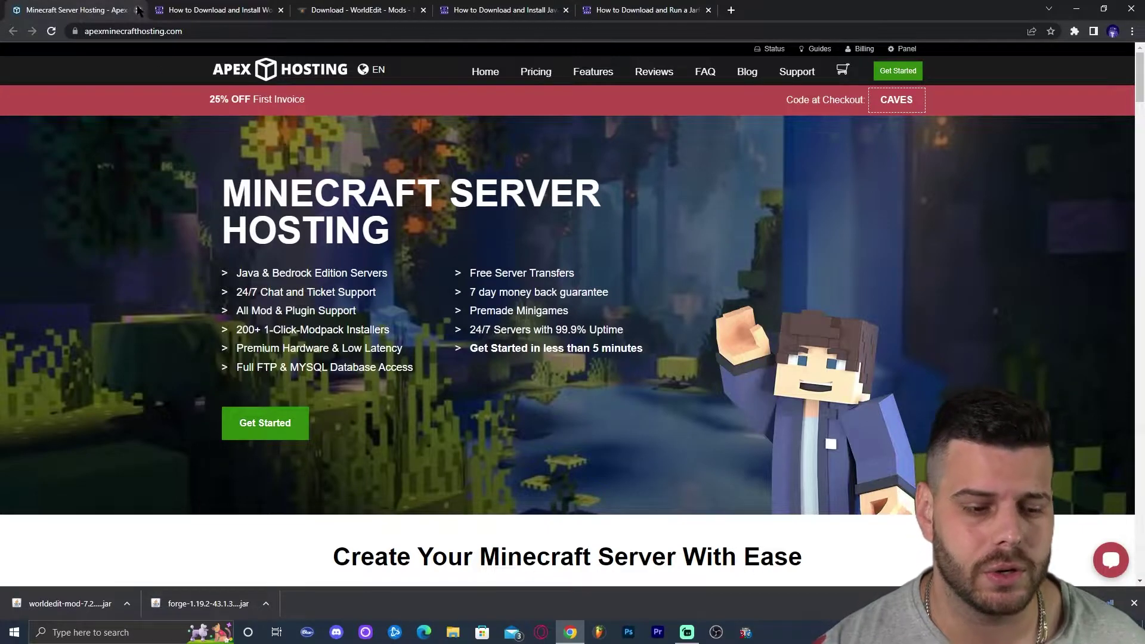
Copy the downloaded WorldEdit jar onto the desktop beside the Forge installer.
{"action": "key", "text": "super+Down"}
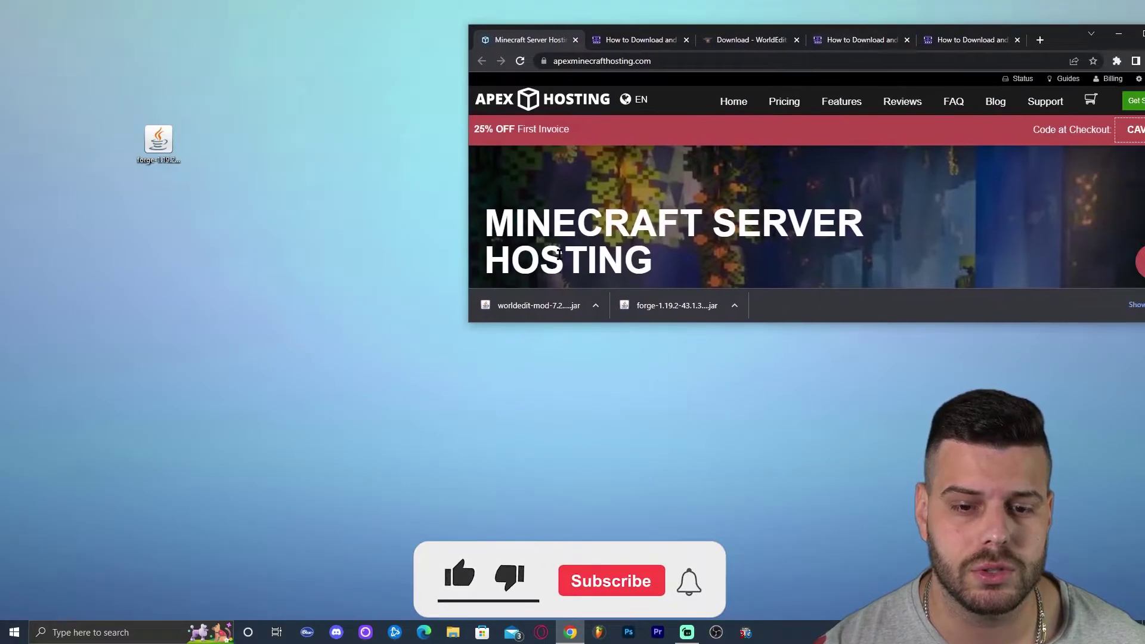
{"action": "left_click_drag", "start_coordinate": [539, 305], "coordinate": [249, 143]}
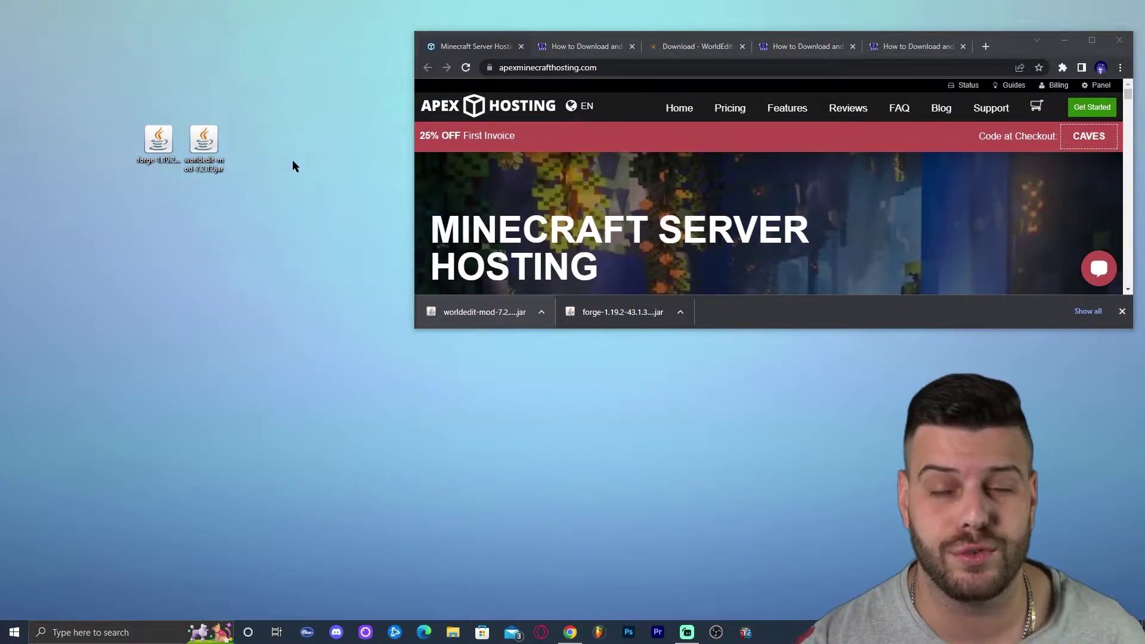
{"action": "left_click", "coordinate": [359, 197]}
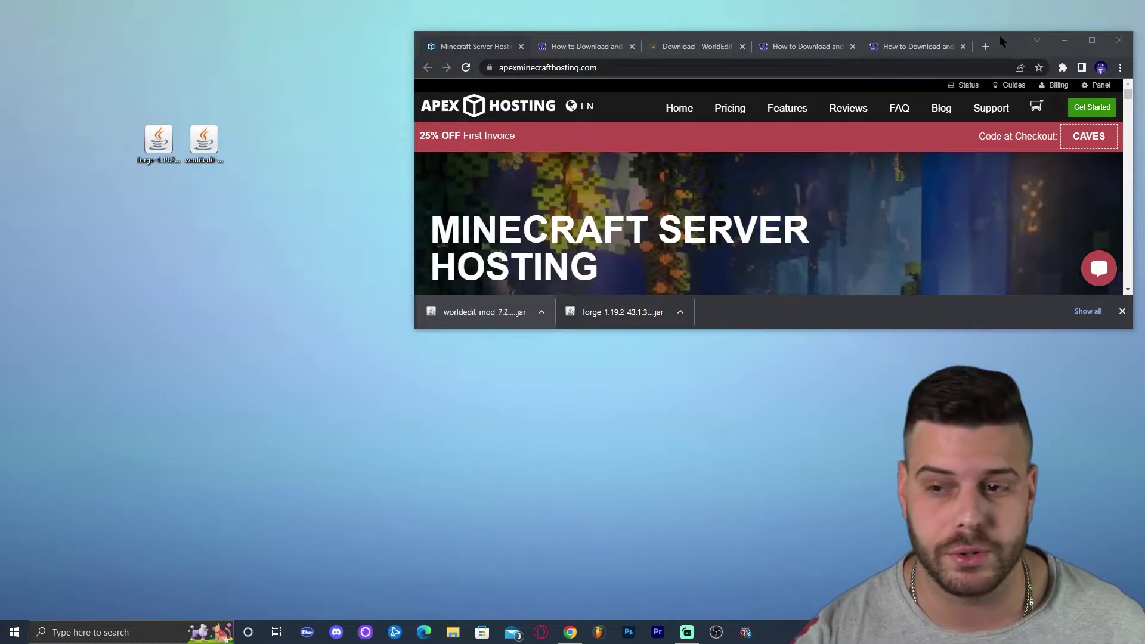
Close the Apex Hosting and leftover tutorial tabs, then minimize Chrome.
{"action": "left_click", "coordinate": [1092, 40]}
{"action": "left_click", "coordinate": [173, 10]}
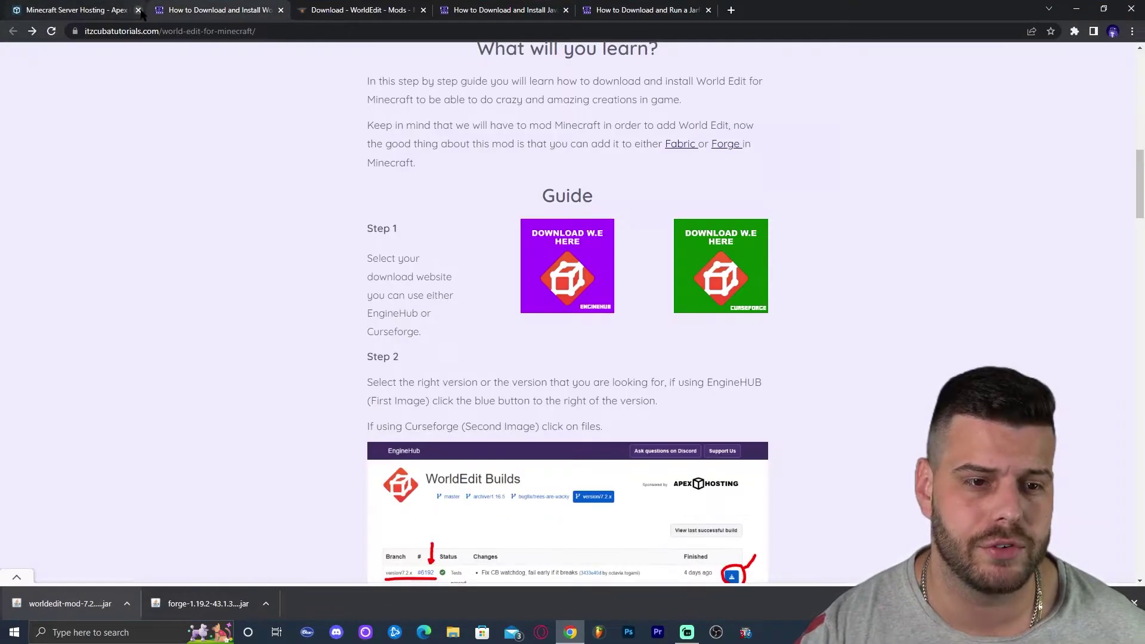
{"action": "left_click", "coordinate": [138, 10]}
{"action": "left_click", "coordinate": [139, 10]}
{"action": "left_click", "coordinate": [139, 10]}
{"action": "left_click", "coordinate": [138, 10]}
{"action": "left_click", "coordinate": [1076, 8]}
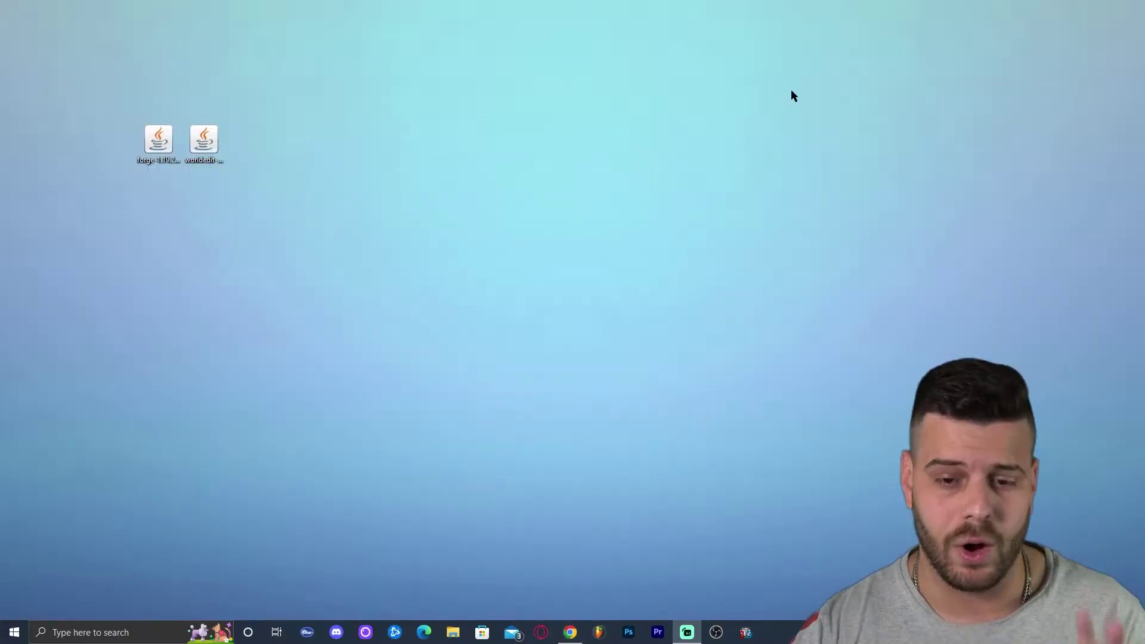
{"action": "right_click", "coordinate": [792, 91]}
Refresh the desktop so it shows only the Forge installer and WorldEdit jars.
{"action": "left_click", "coordinate": [832, 125]}
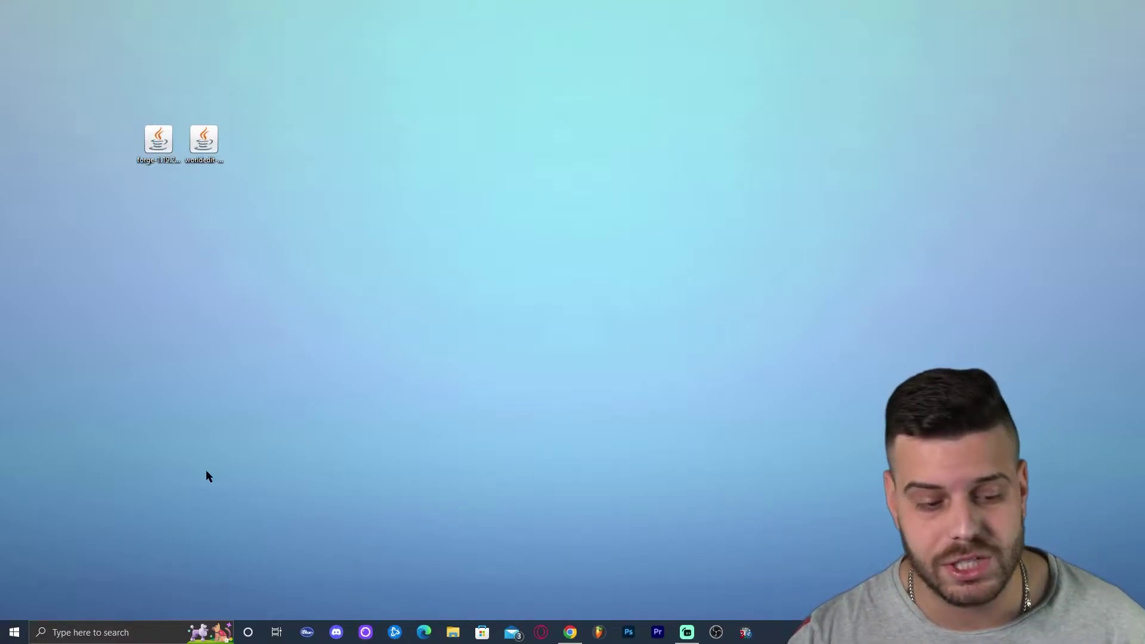
Open Add or remove programs via search and filter the installed apps for 'javas'.
{"action": "left_click", "coordinate": [93, 635]}
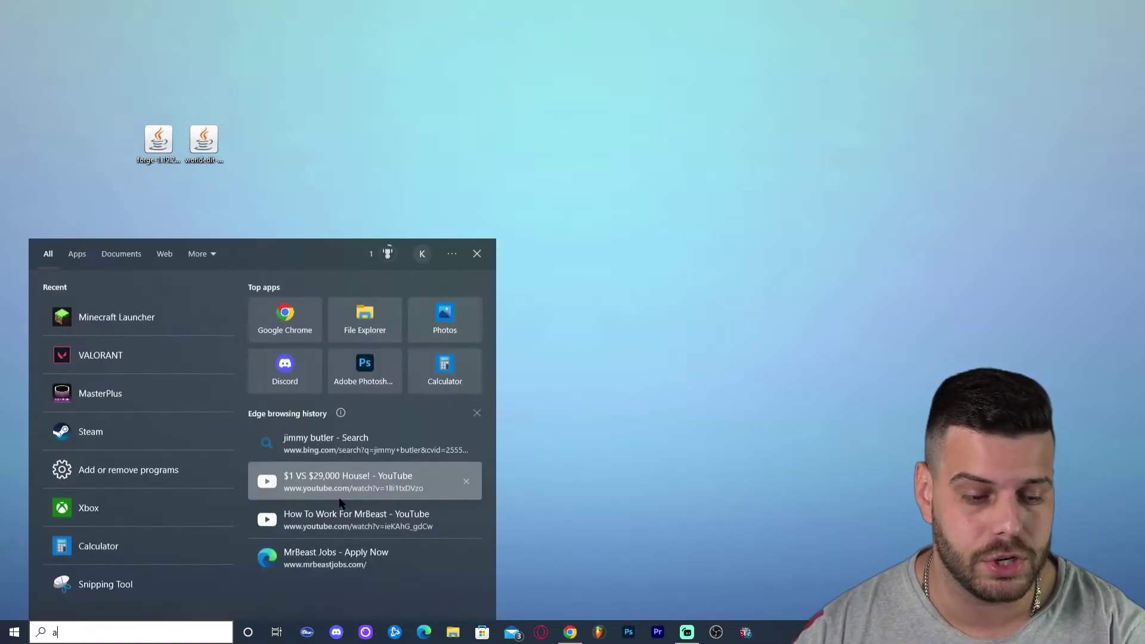
{"action": "type", "text": "add"}
{"action": "left_click", "coordinate": [117, 307]}
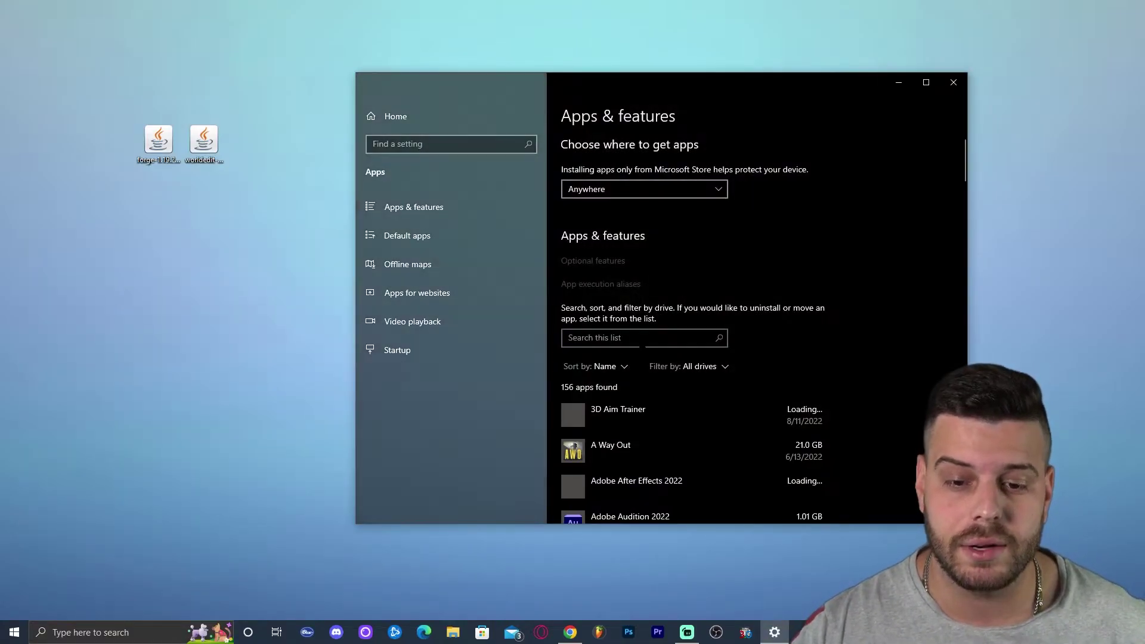
{"action": "left_click", "coordinate": [599, 334]}
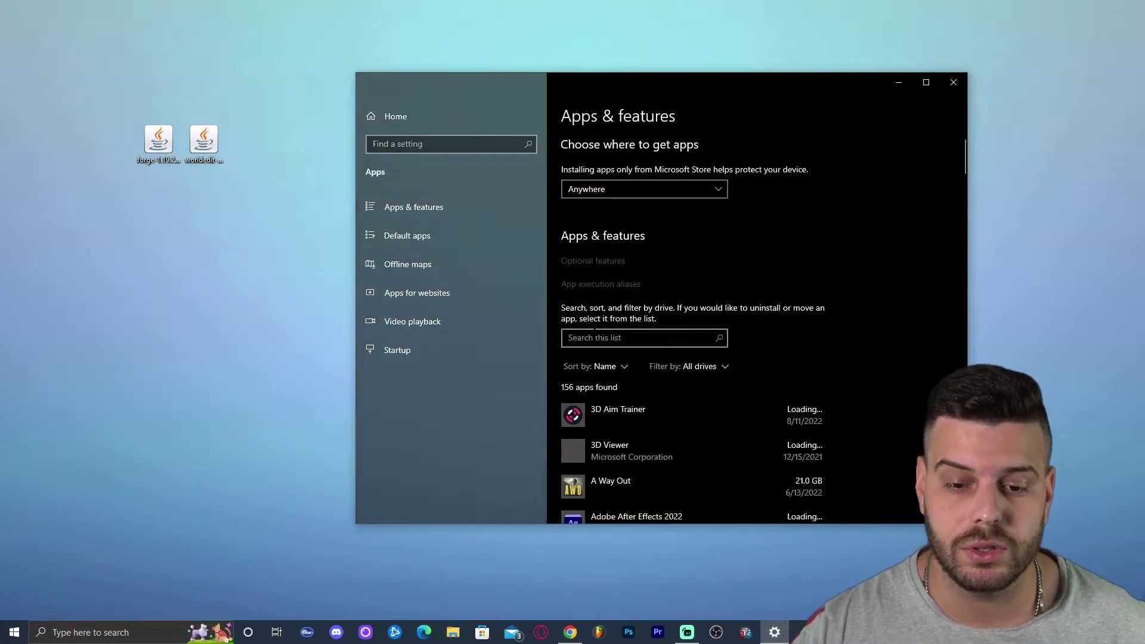
{"action": "type", "text": "javas"}
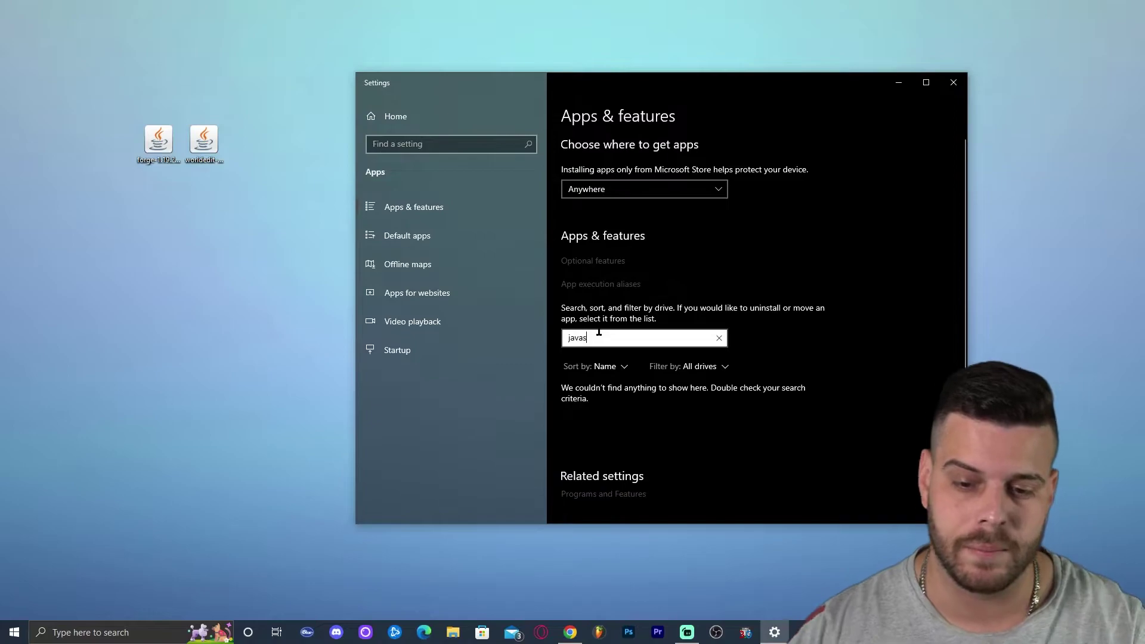